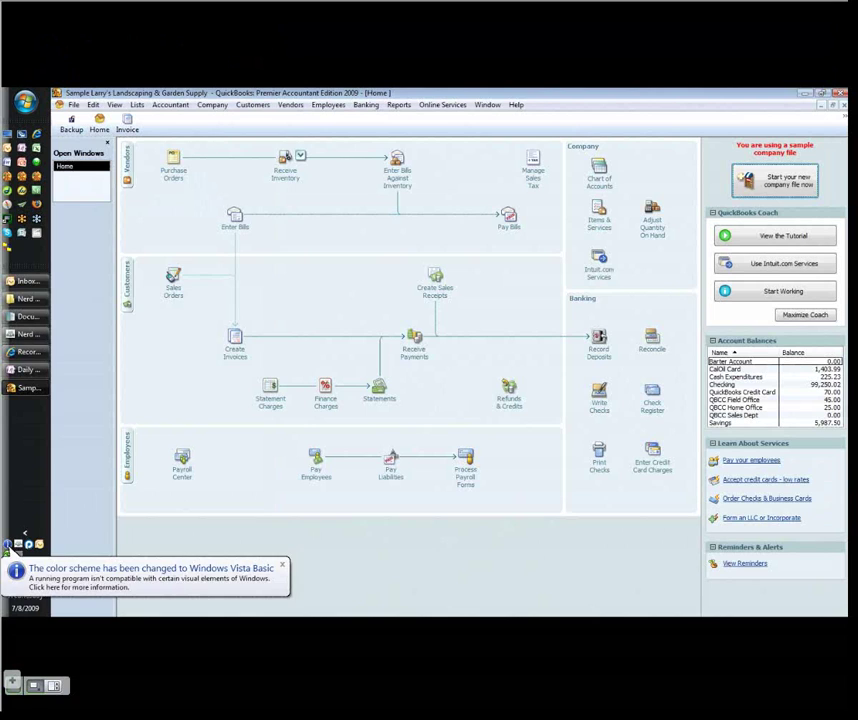
# - Open the Templates list and go to the Intuit Community page for downloading form templates
pyautogui.click(138, 105)
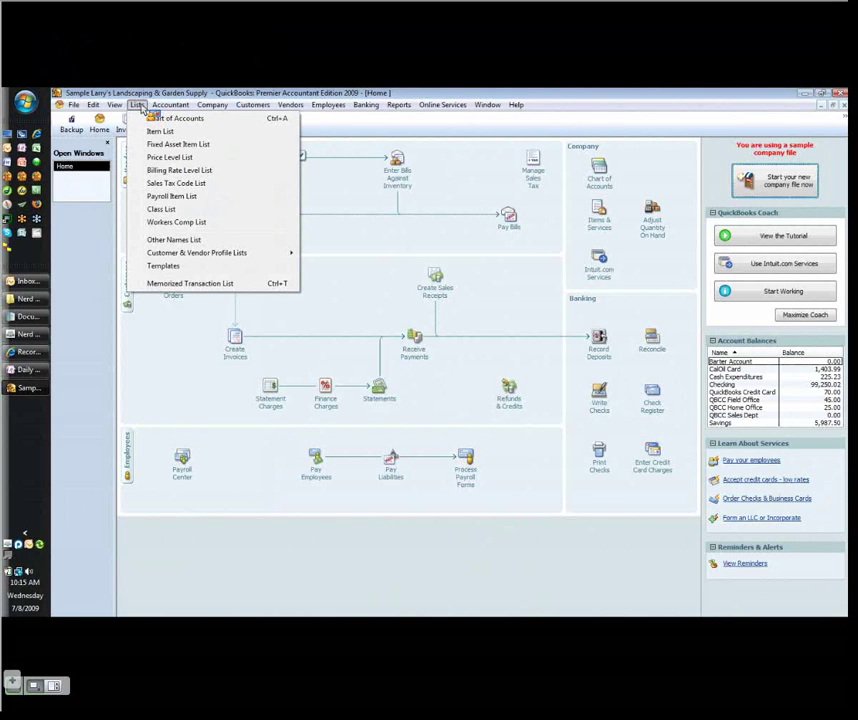
pyautogui.click(163, 266)
pyautogui.hotkey('alt', 'm')
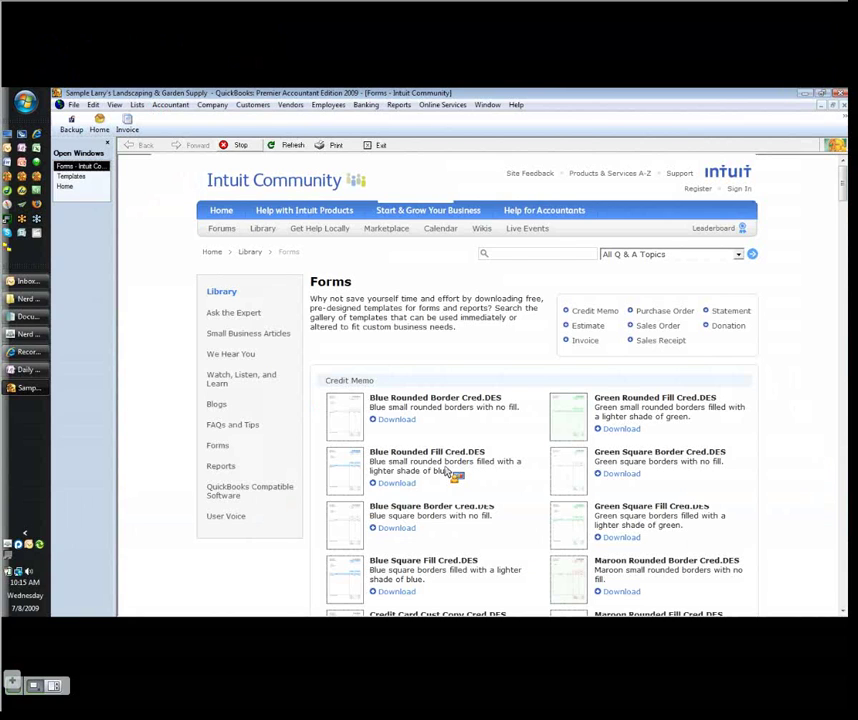
# - Find the invoice template E-Mail Orange target ship Inv.DES and download it to Documents, replacing the existing file
pyautogui.scroll(-1, 450, 472)
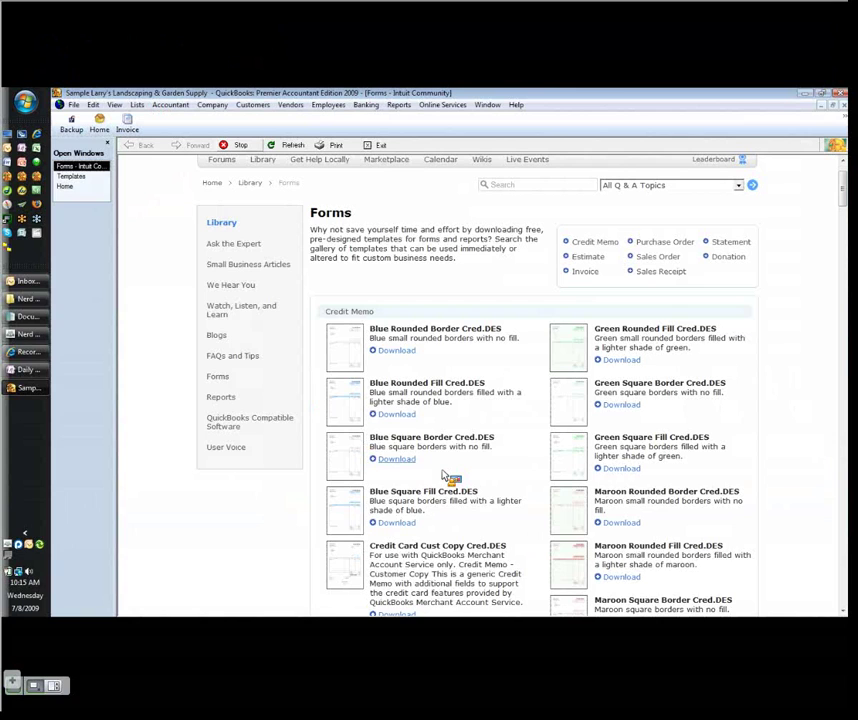
pyautogui.scroll(-8, 445, 475)
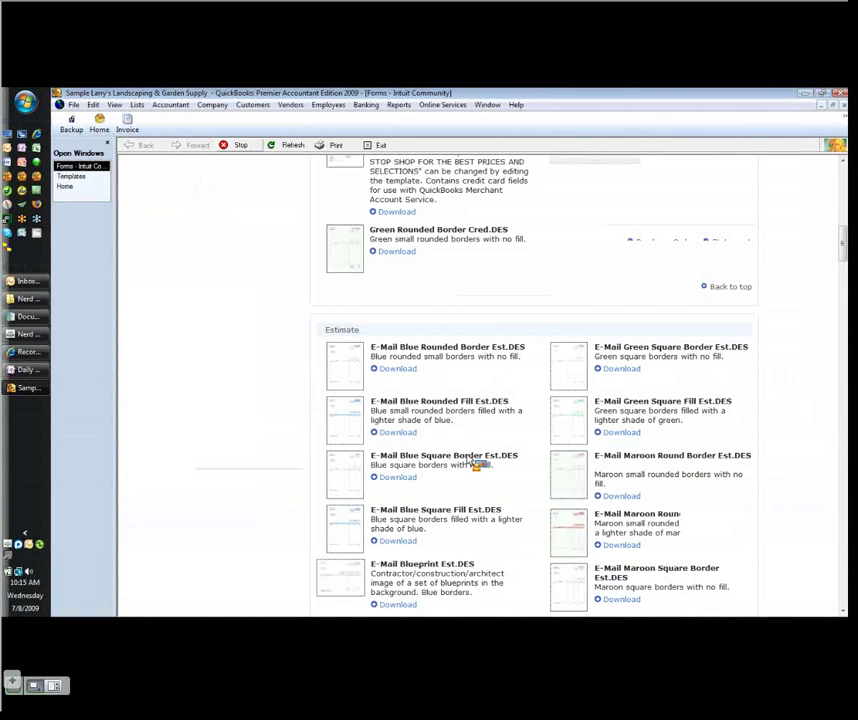
pyautogui.scroll(-10, 460, 372)
pyautogui.scroll(-5, 474, 378)
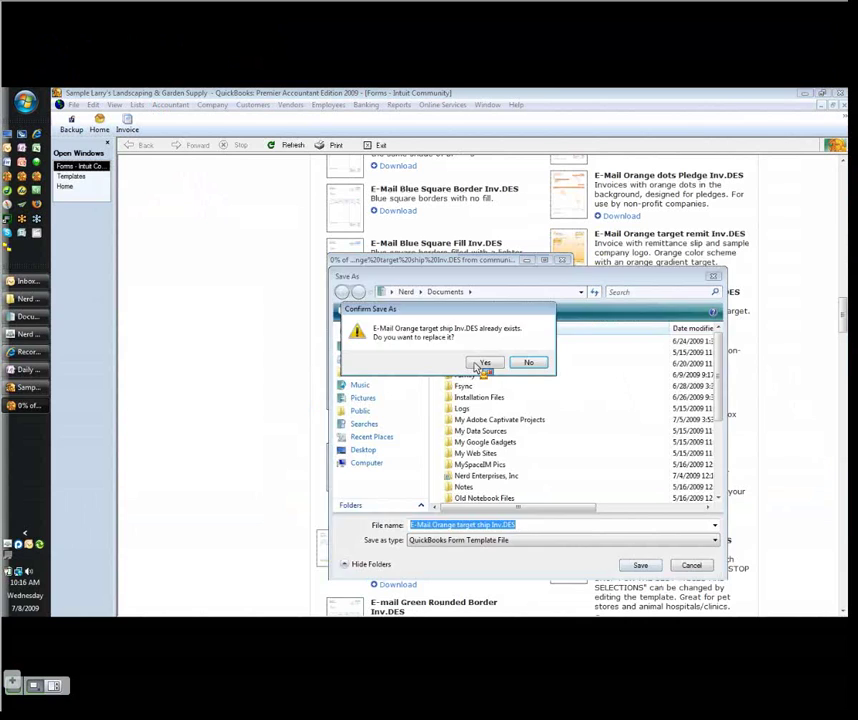
pyautogui.click(483, 363)
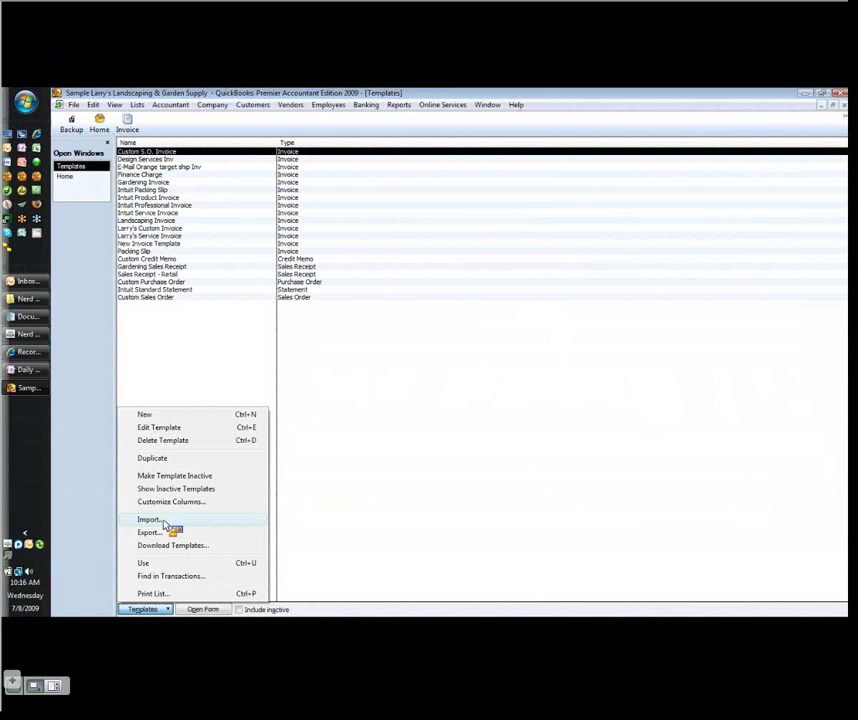
# - Import the downloaded orange target invoice template and open its copy in the Layout Designer
pyautogui.click(166, 522)
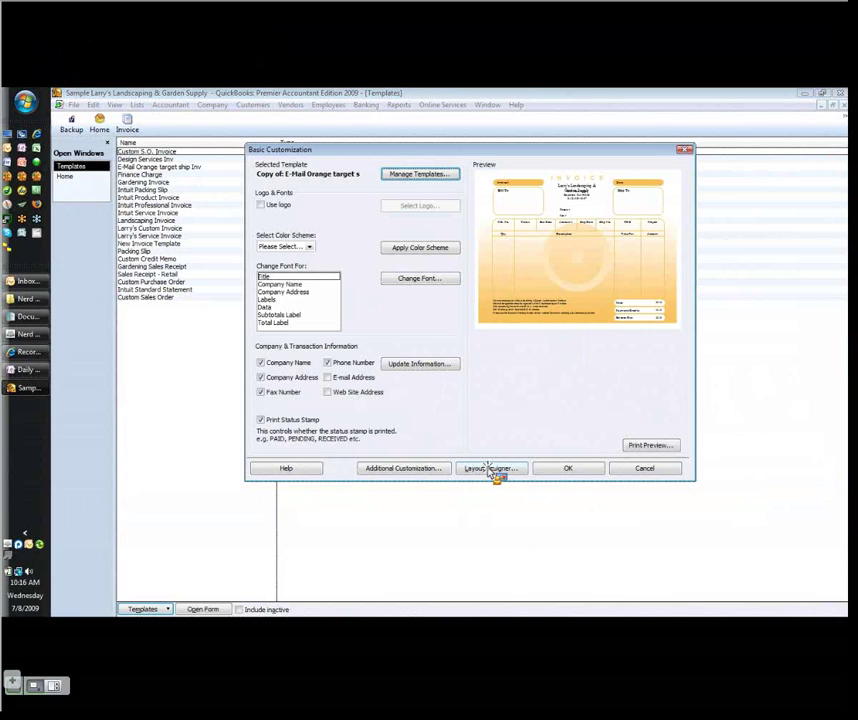
pyautogui.click(490, 469)
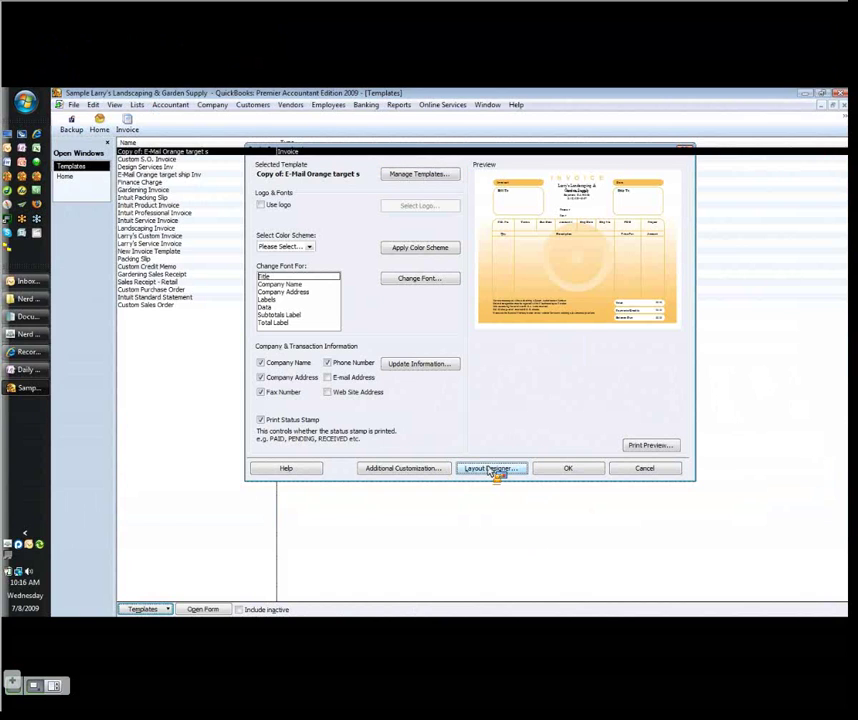
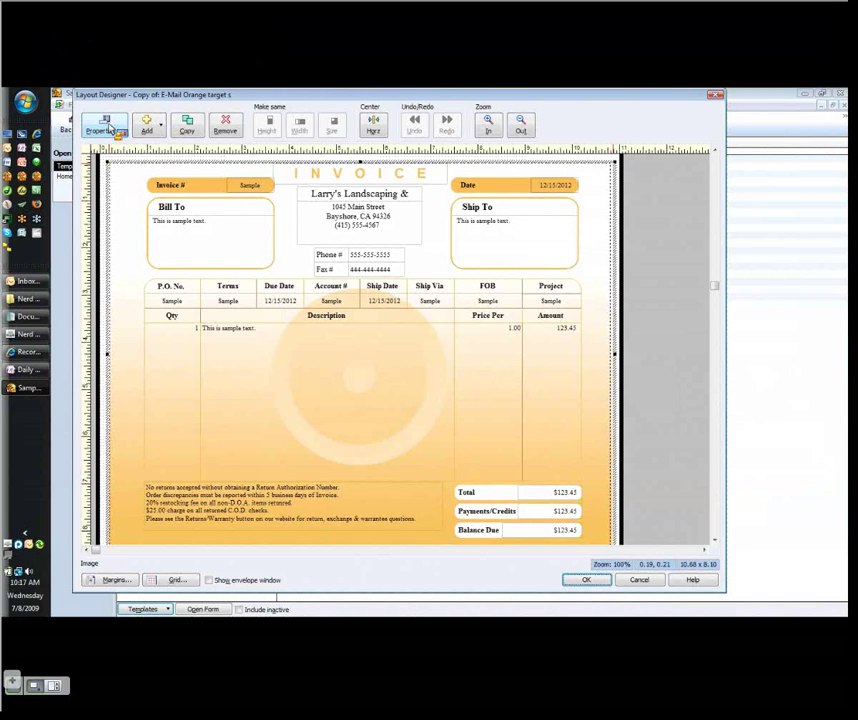
# - Replace the invoice's background image with NerdLogoSmall.gif
pyautogui.click(106, 125)
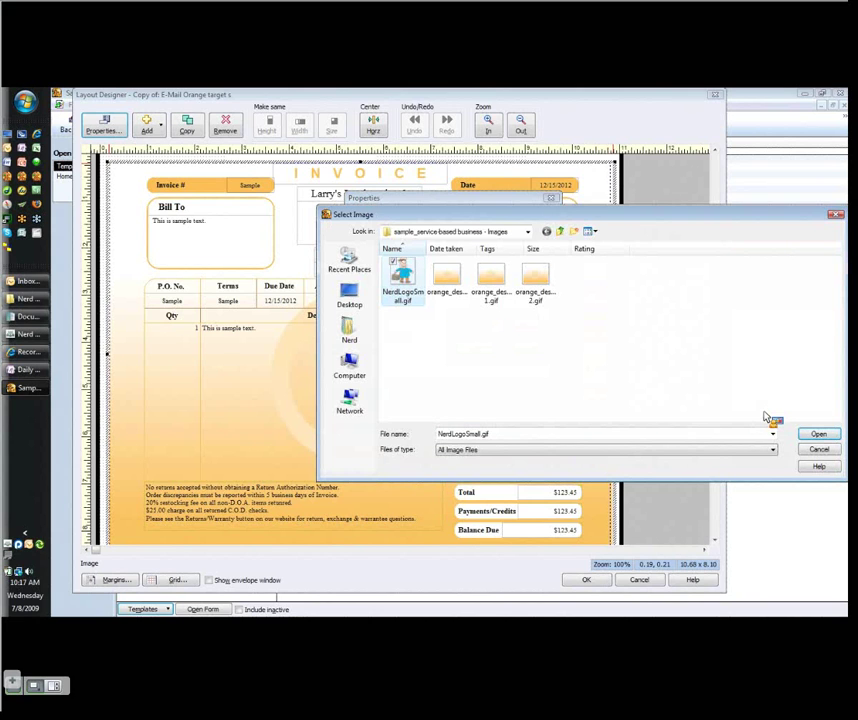
pyautogui.press('Return')
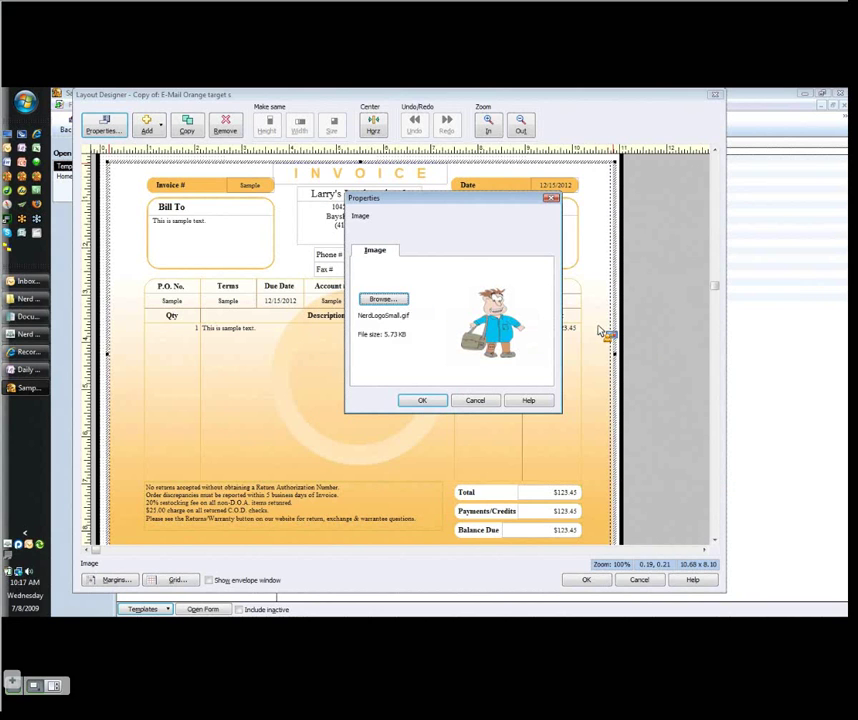
pyautogui.click(440, 399)
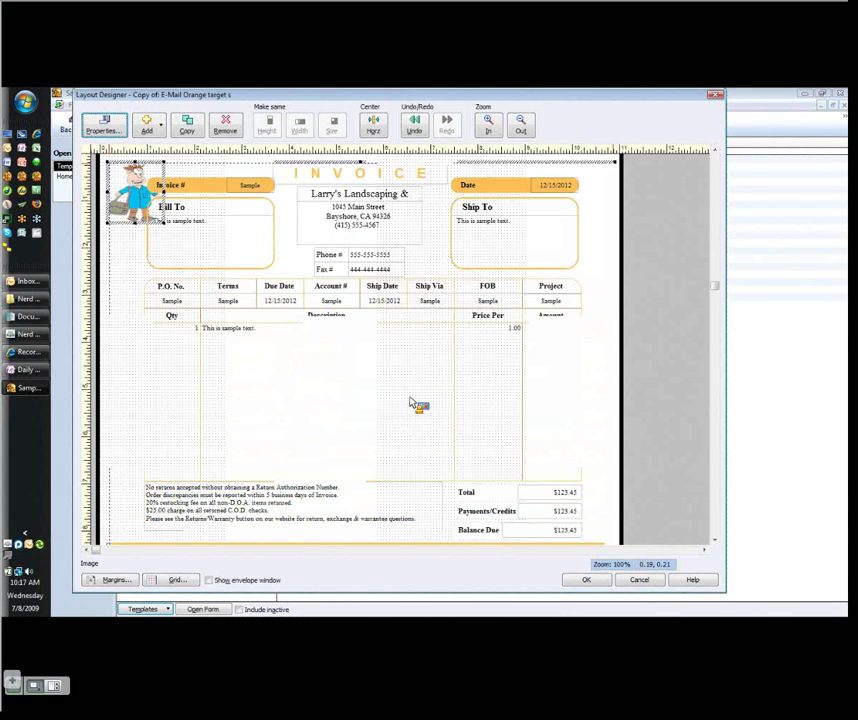
# - Move the logo image to the middle of the invoice and enlarge it to about 7.63 x 8.31 across the page
pyautogui.moveTo(410, 402); pyautogui.dragTo(332, 395)
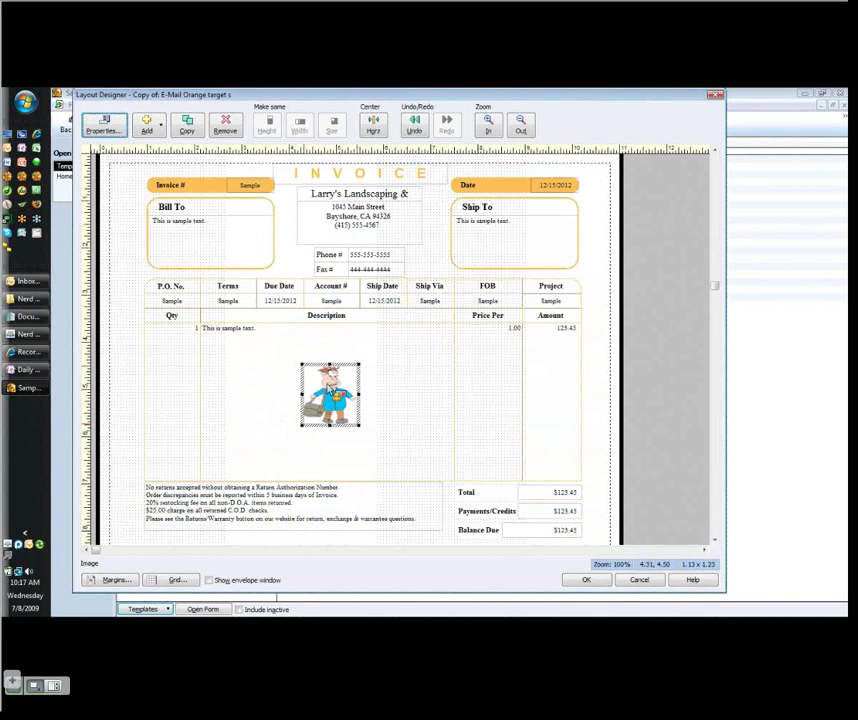
pyautogui.moveTo(301, 364); pyautogui.dragTo(112, 157)
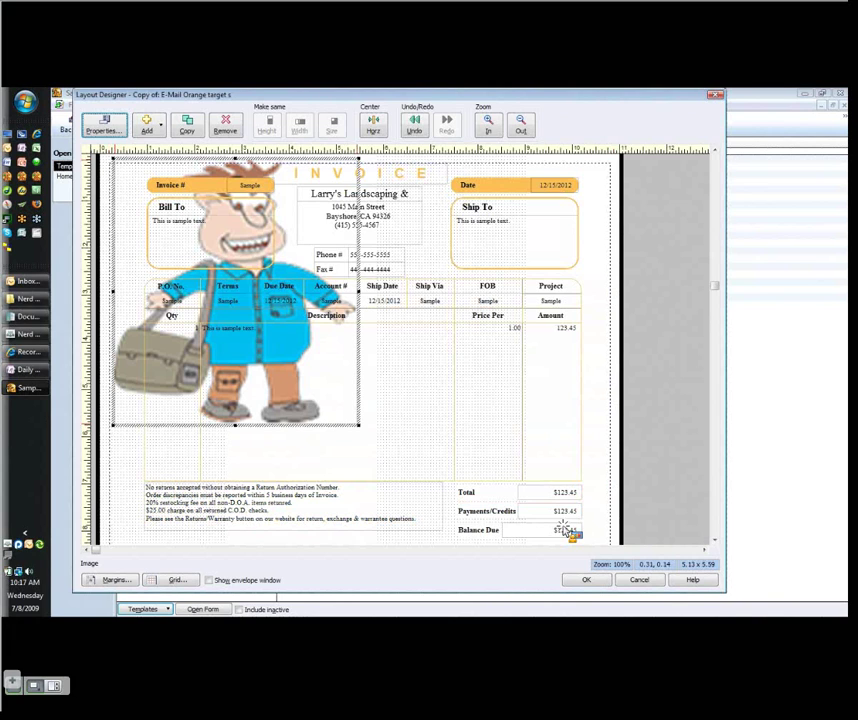
pyautogui.click(465, 428)
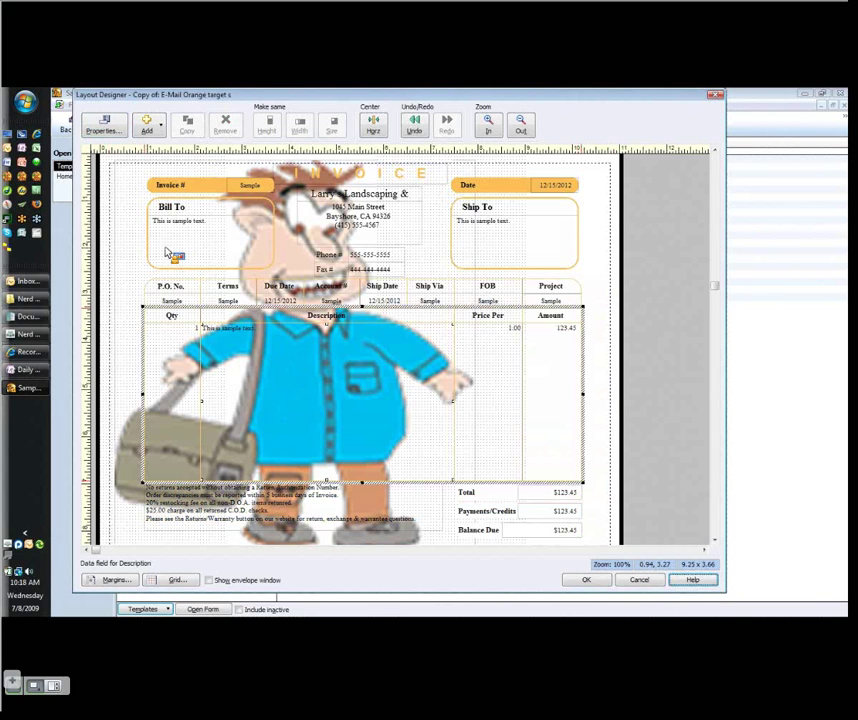
pyautogui.click(393, 269)
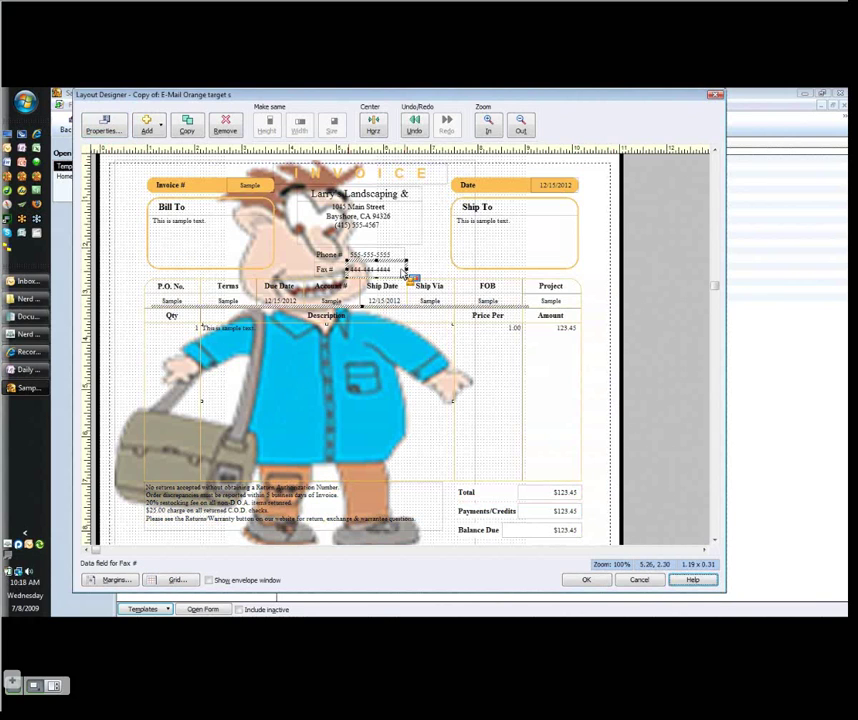
pyautogui.click(444, 177)
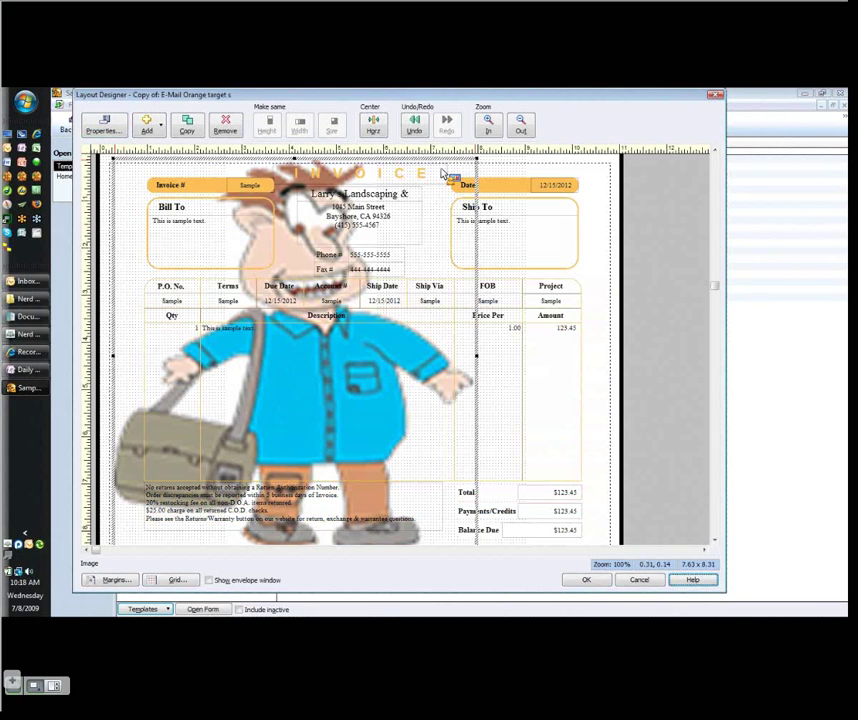
# - Send the enlarged logo image backward in the stacking order of the invoice layout
pyautogui.rightClick(123, 302)
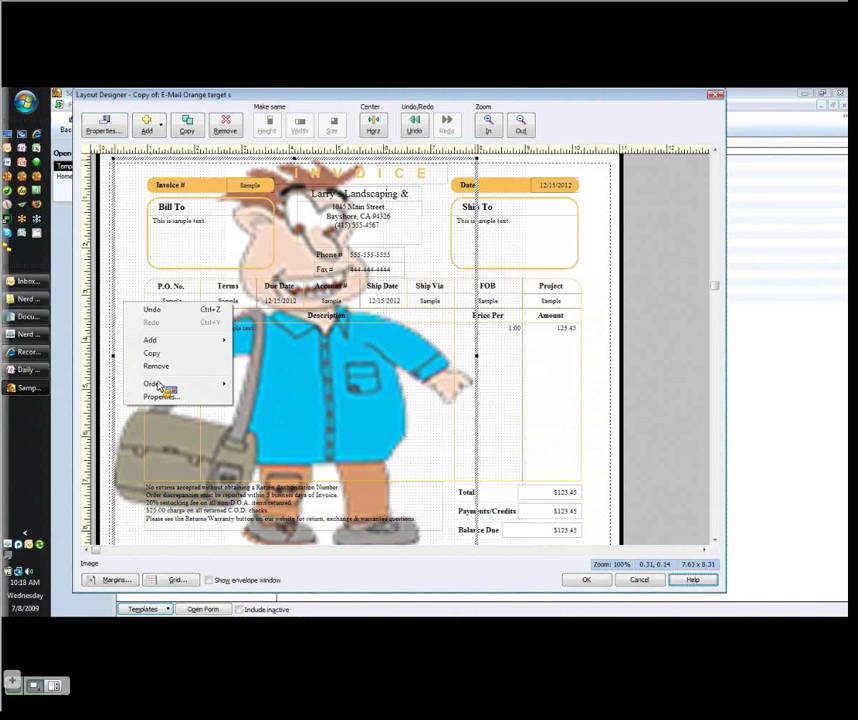
pyautogui.moveTo(172, 385)
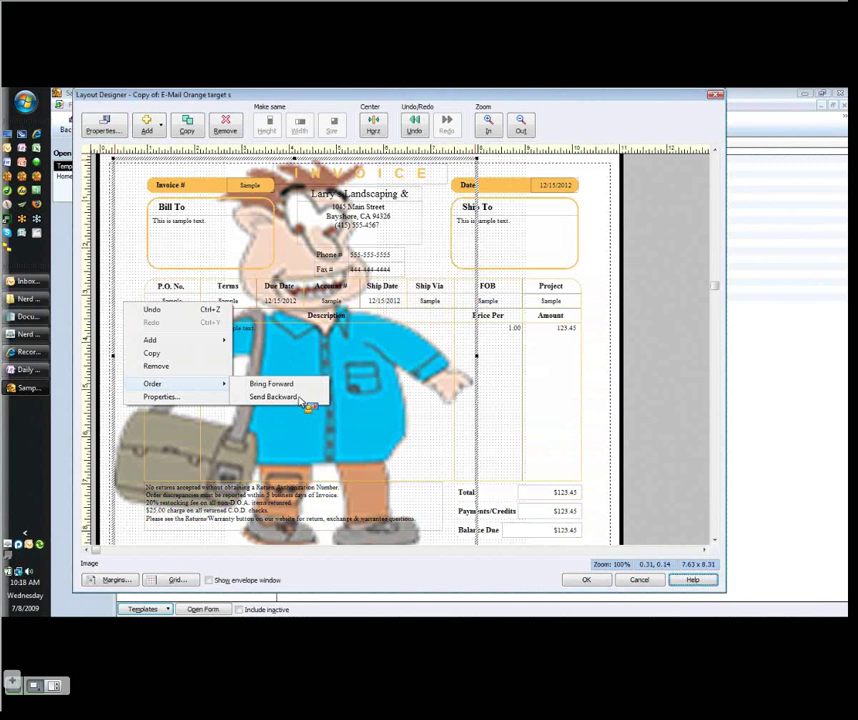
pyautogui.click(274, 397)
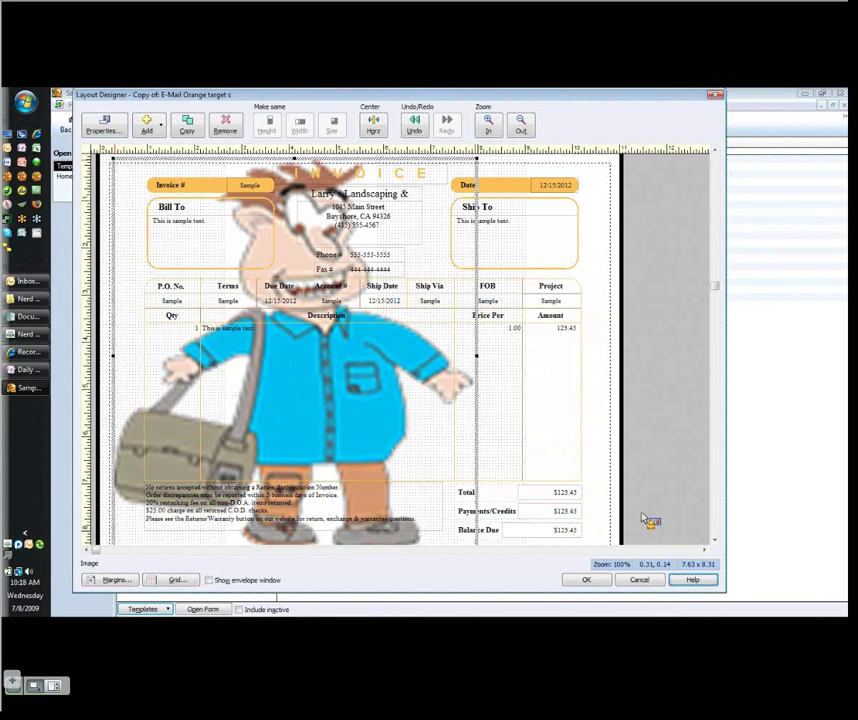
# - Discard the layout changes and reopen the template copy in the Layout Designer
pyautogui.click(639, 581)
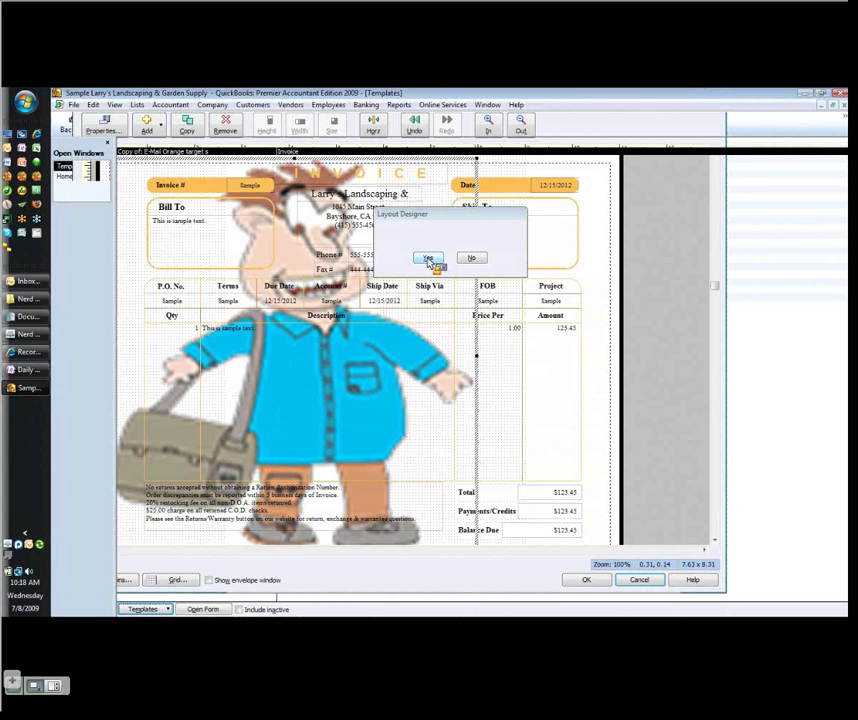
pyautogui.click(428, 259)
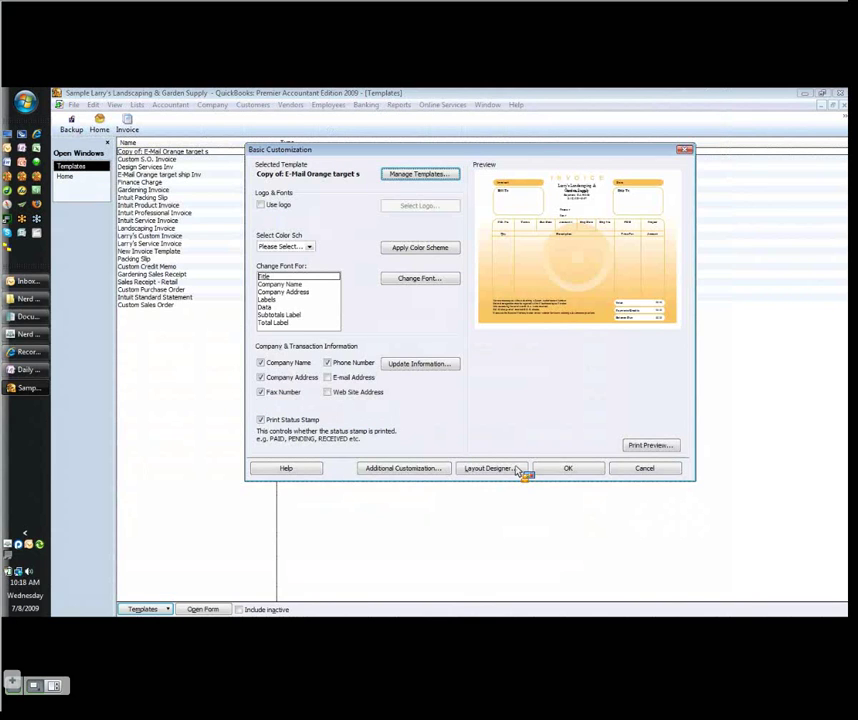
pyautogui.click(490, 468)
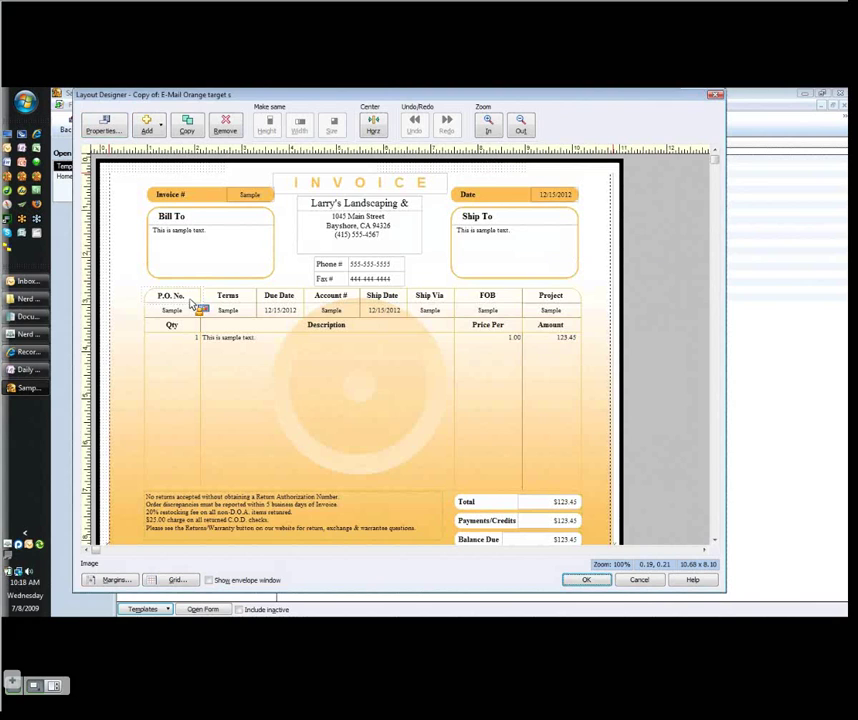
# - Examine the P.O. No. label's text and border properties, including its border colour's RGB values, and cancel without changes
pyautogui.doubleClick(192, 304)
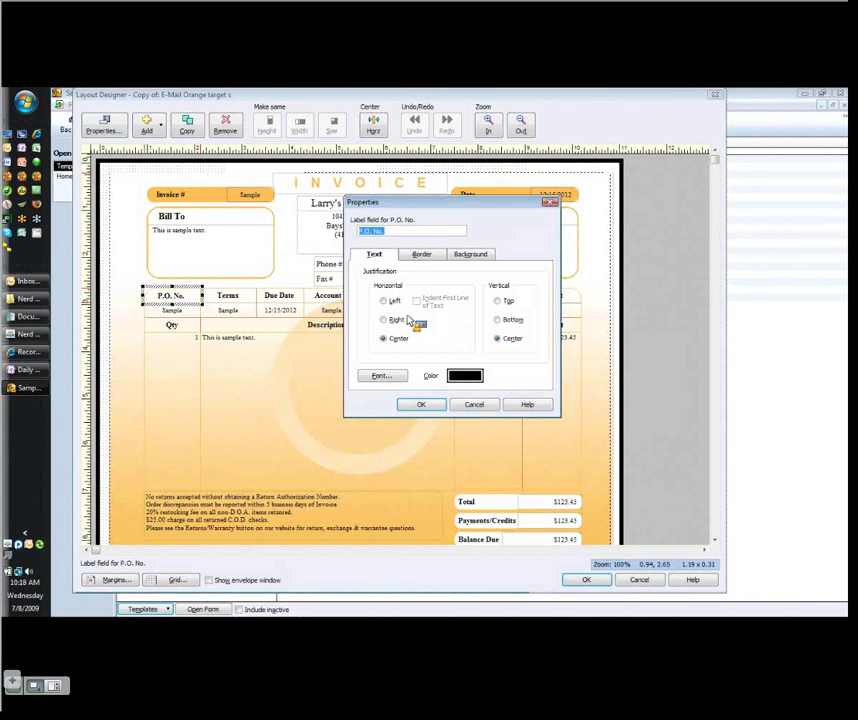
pyautogui.hotkey('ctrl', 'Tab')
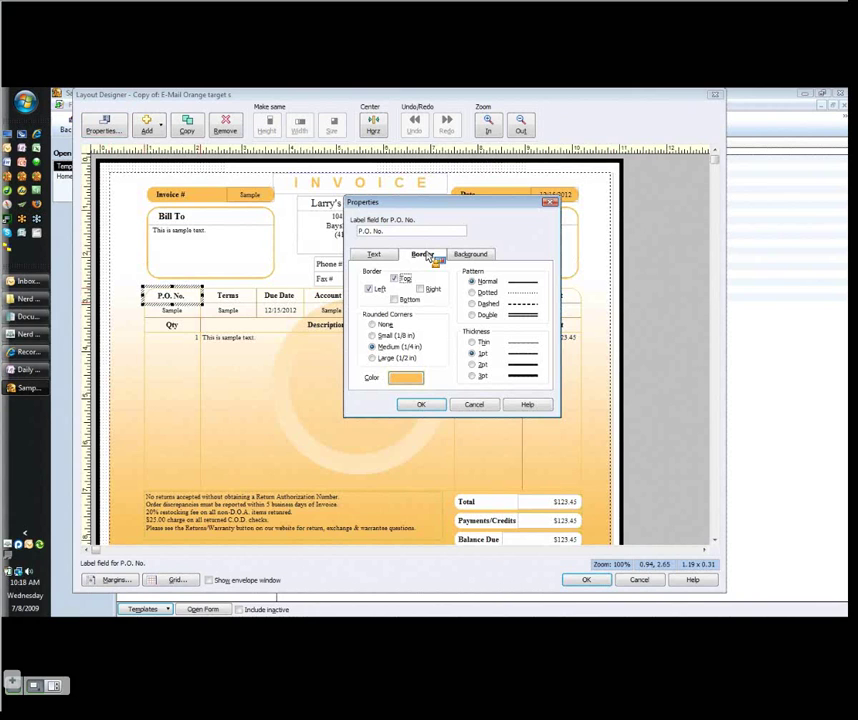
pyautogui.click(405, 378)
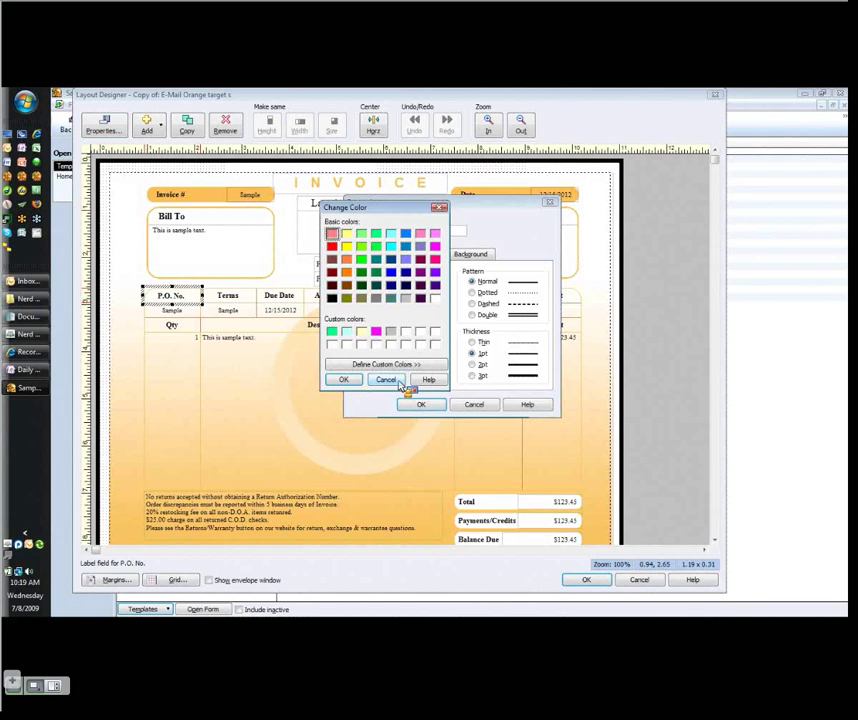
pyautogui.click(420, 365)
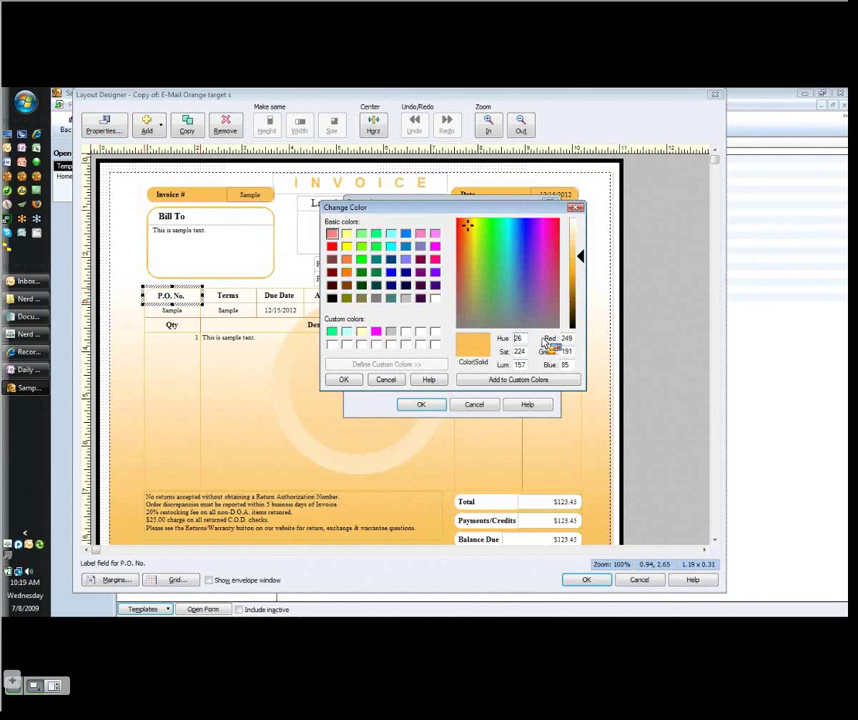
pyautogui.click(398, 380)
pyautogui.click(474, 404)
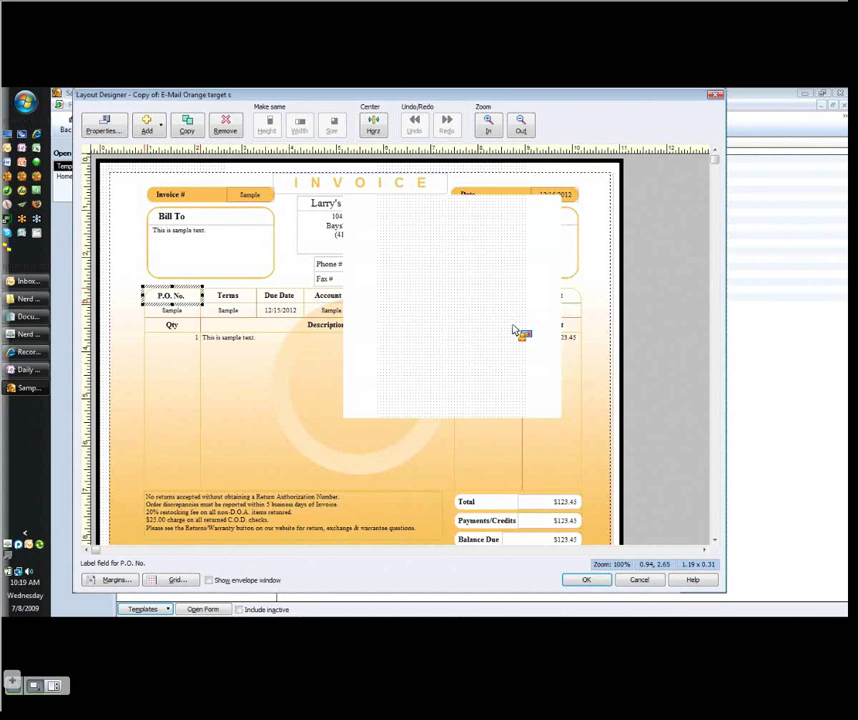
# - Examine the background image and the Description, Invoice #, Date, Balance Due and Due Date fields, and leave the Layout Designer without saving
pyautogui.click(330, 345)
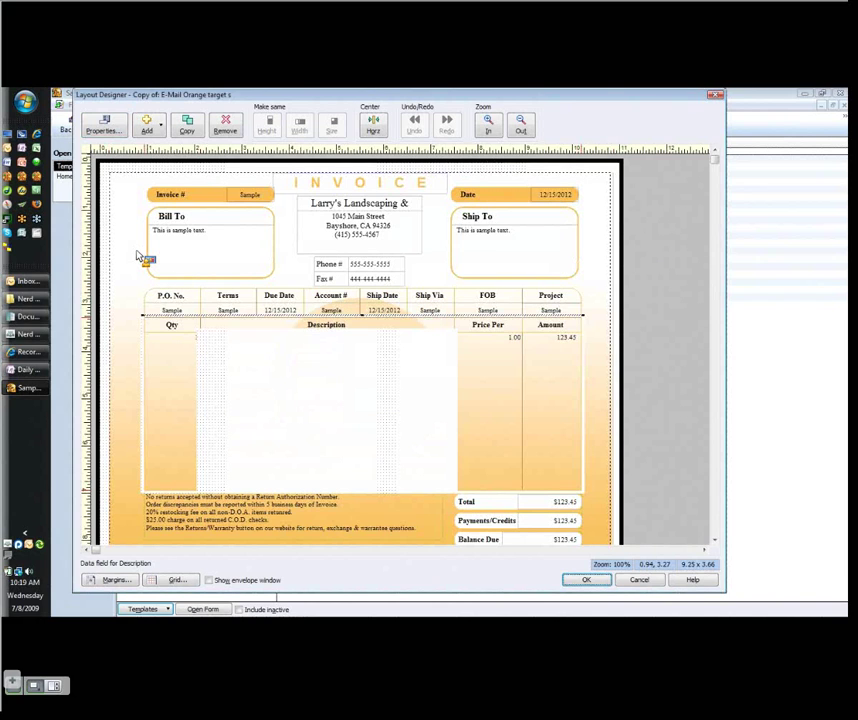
pyautogui.click(137, 256)
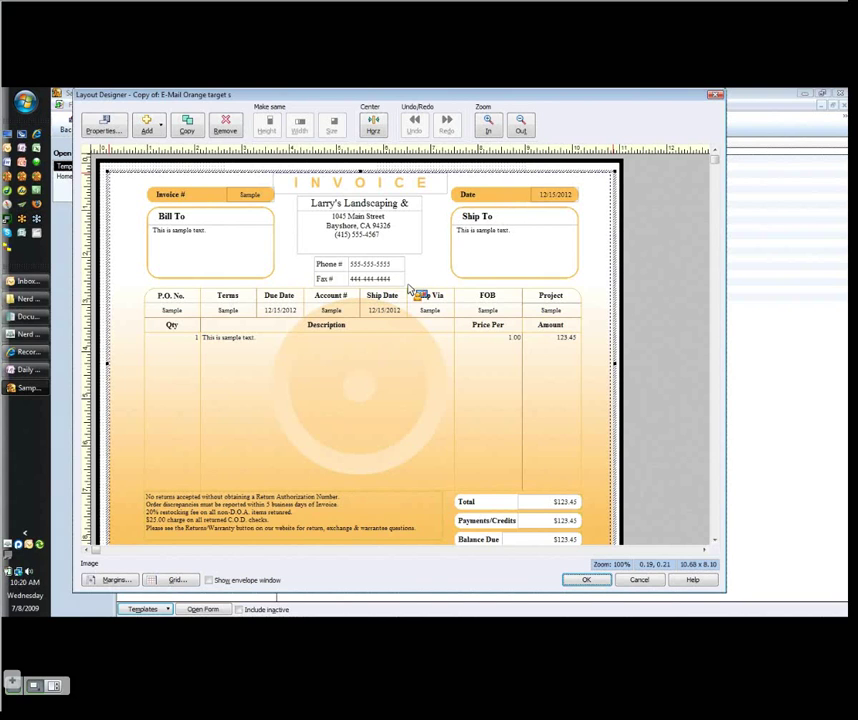
pyautogui.click(195, 196)
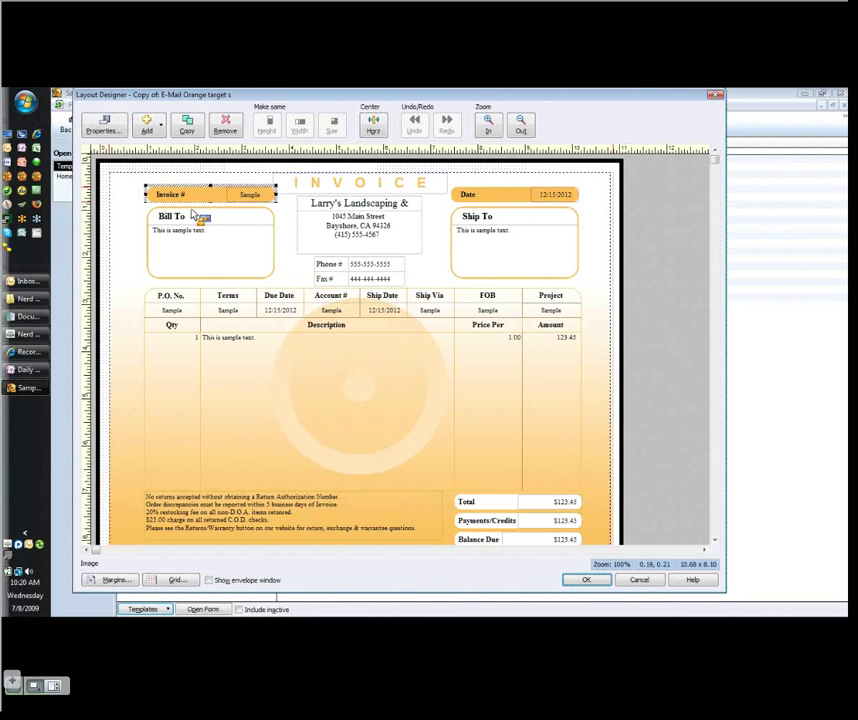
pyautogui.click(505, 197)
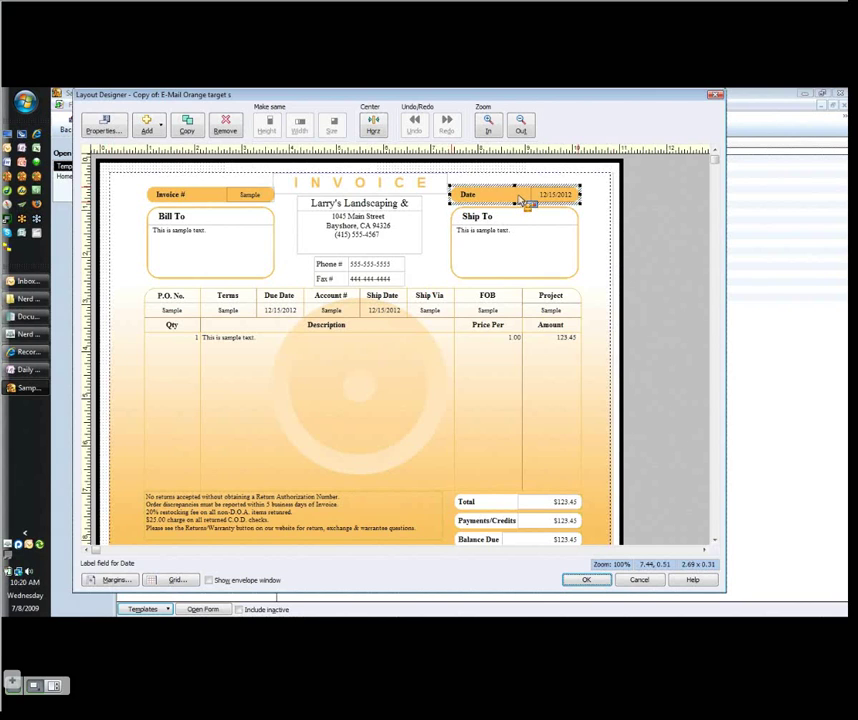
pyautogui.click(563, 539)
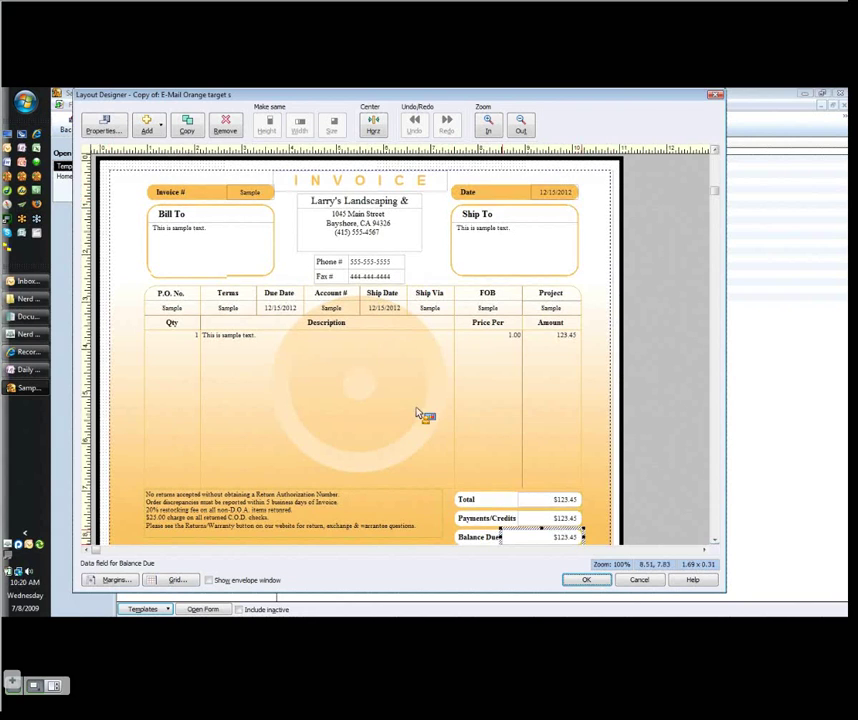
pyautogui.moveTo(285, 295); pyautogui.dragTo(287, 313)
pyautogui.click(287, 313)
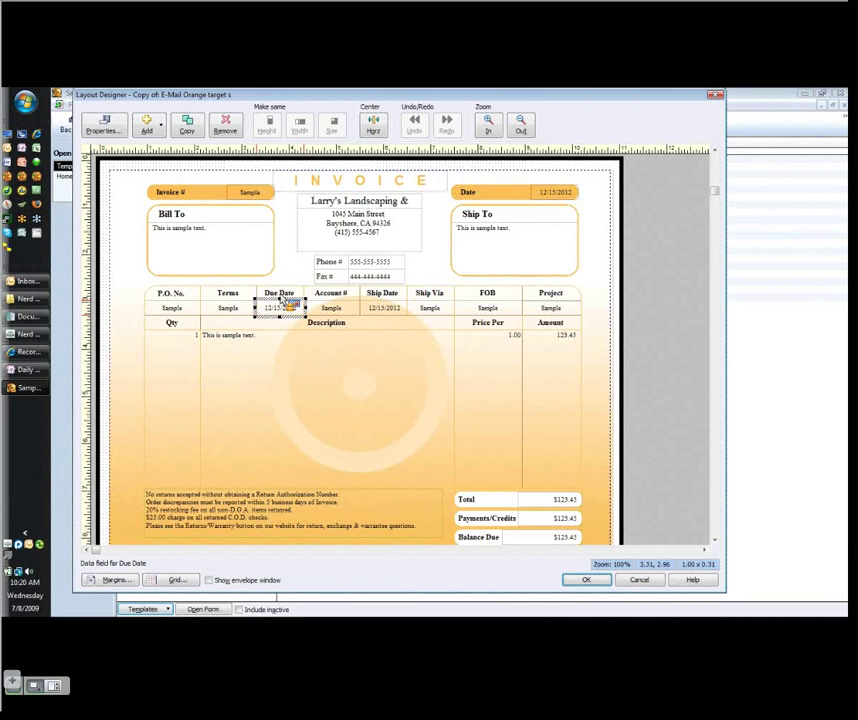
pyautogui.click(622, 581)
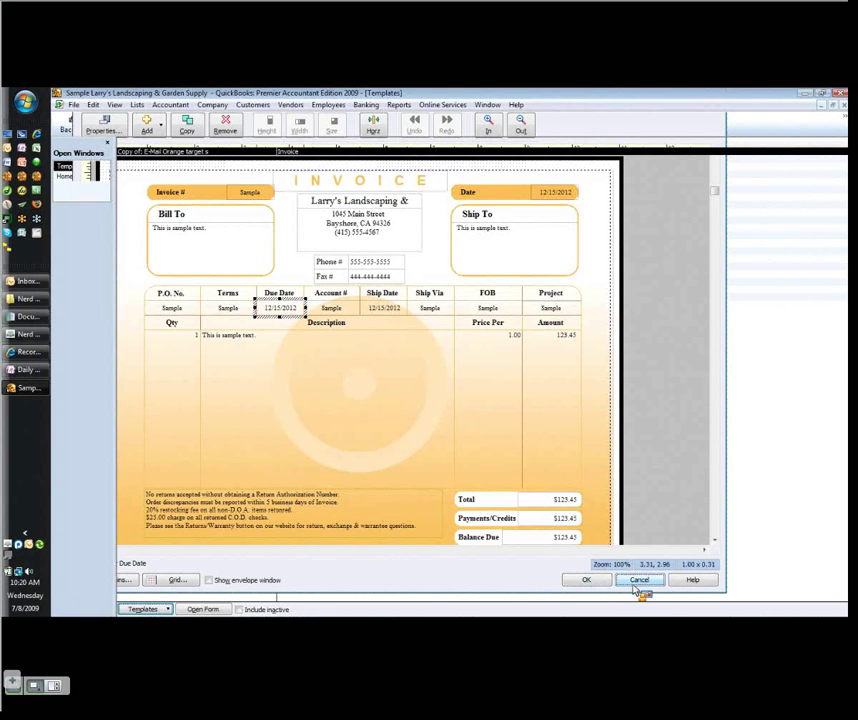
# - Examine the invoice template copy in a maximized print preview, including the company name and address area, and close the preview and customization dialog
pyautogui.click(636, 584)
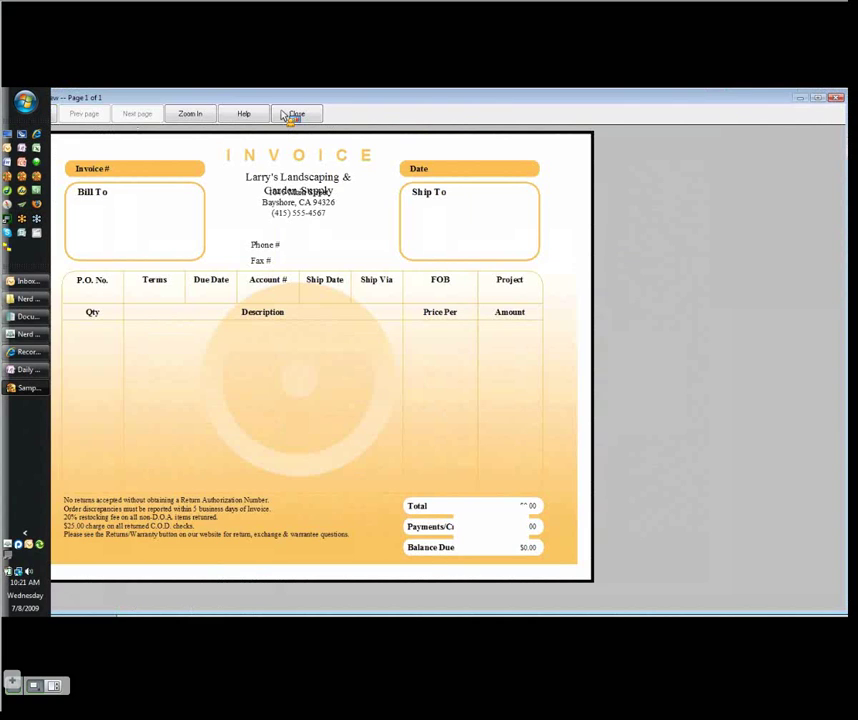
pyautogui.click(818, 97)
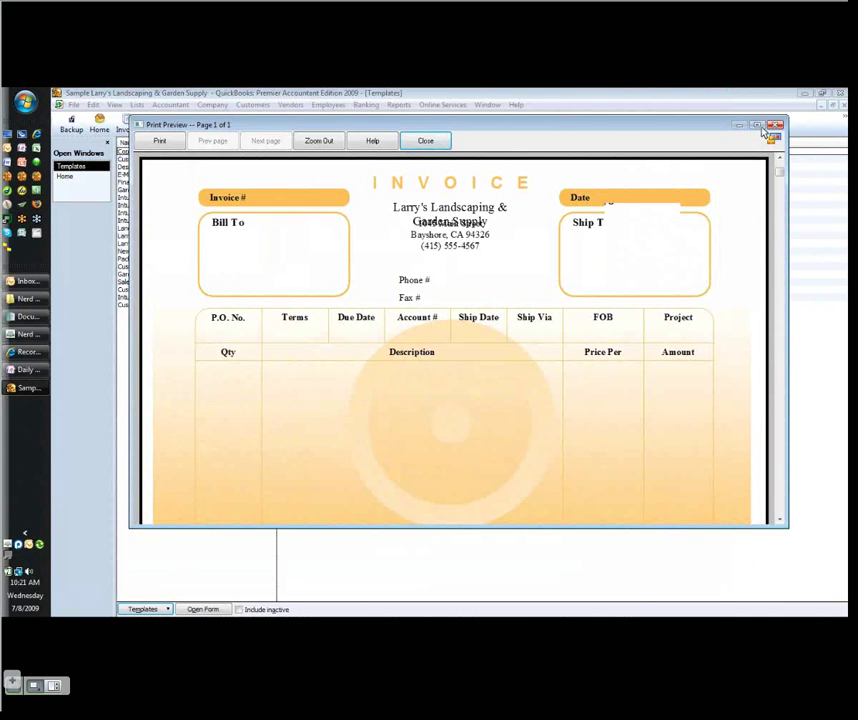
pyautogui.click(757, 125)
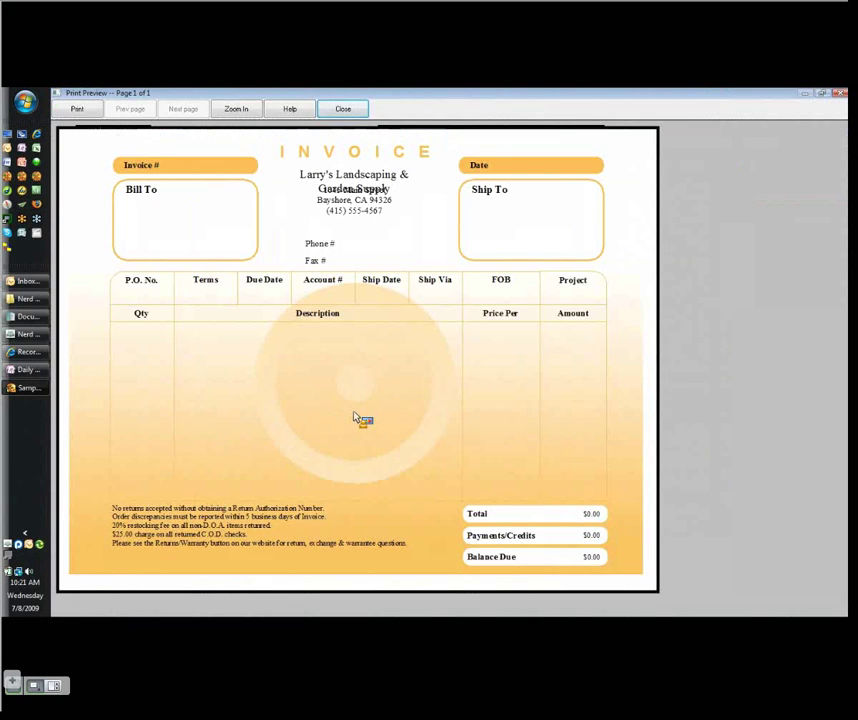
pyautogui.click(352, 204)
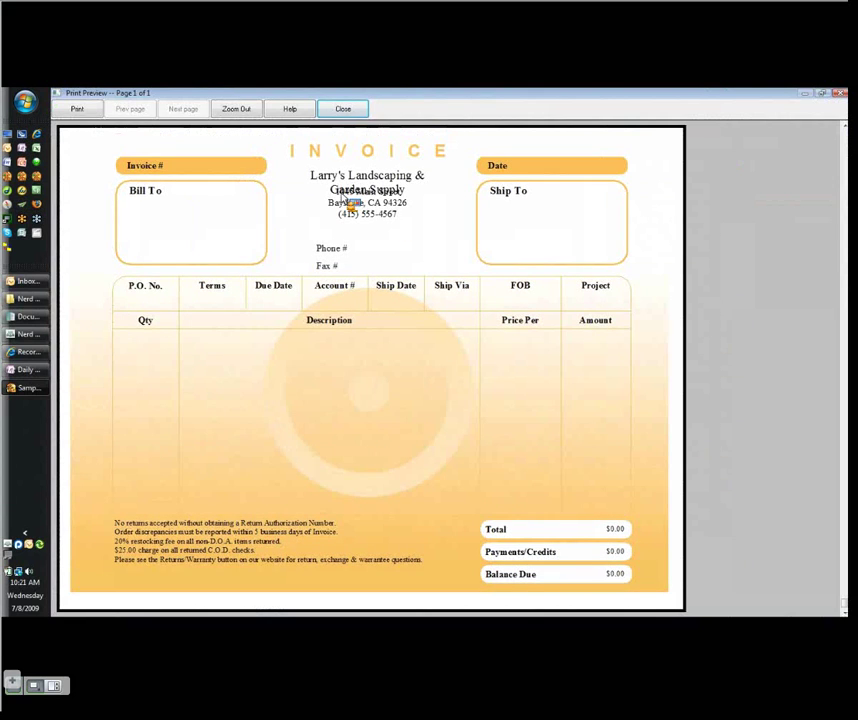
pyautogui.click(343, 109)
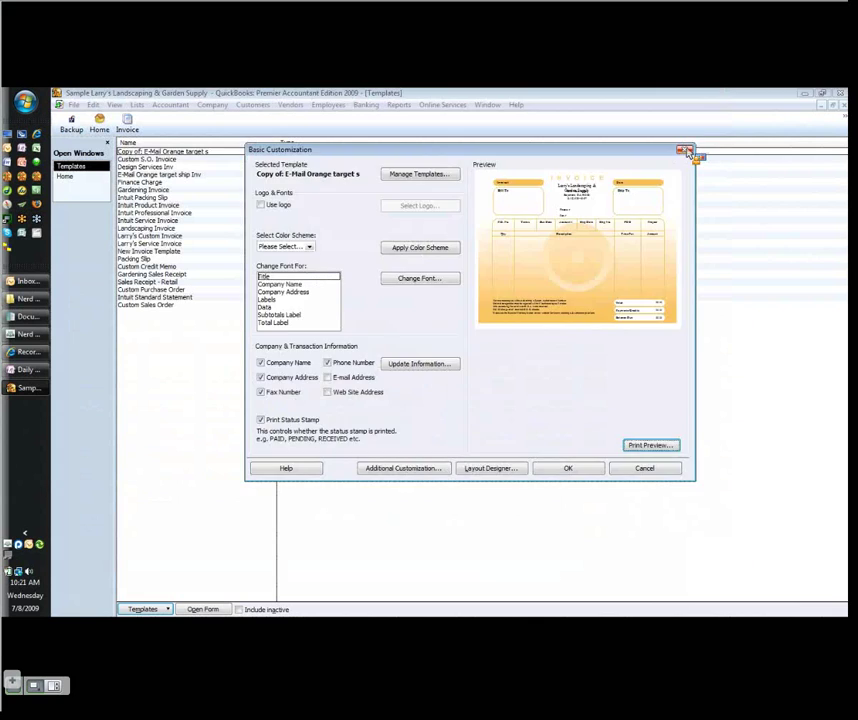
pyautogui.click(684, 151)
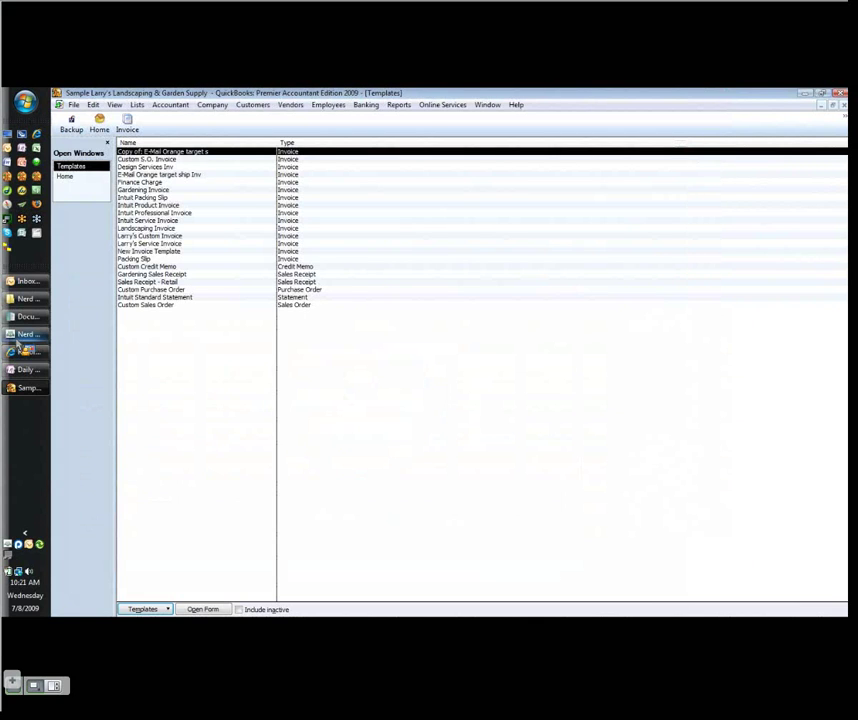
# - Switch to Internet Explorer and open the Learning Center on the Nerd Enterprises website
pyautogui.click(22, 350)
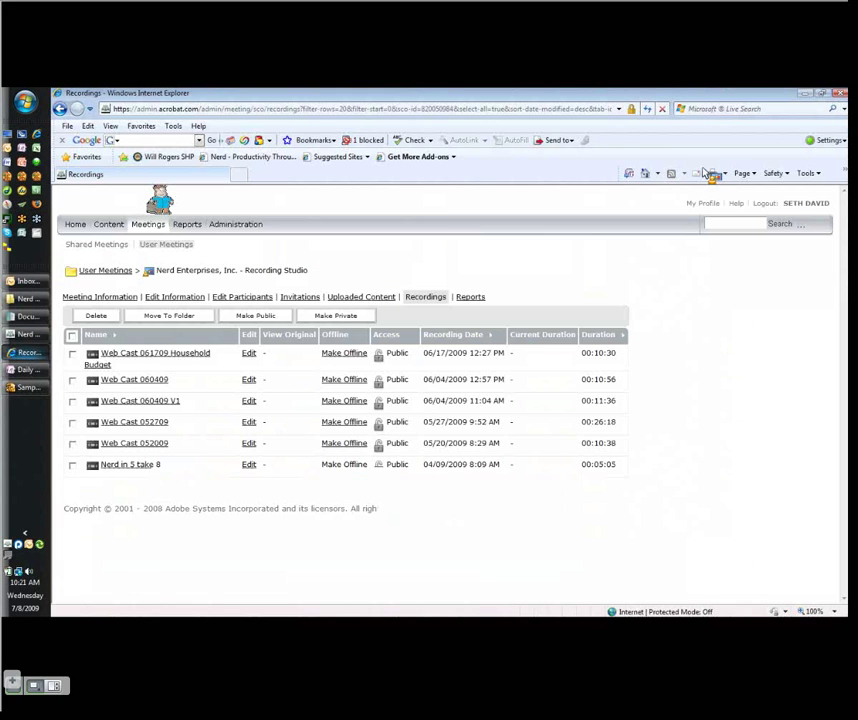
pyautogui.click(644, 176)
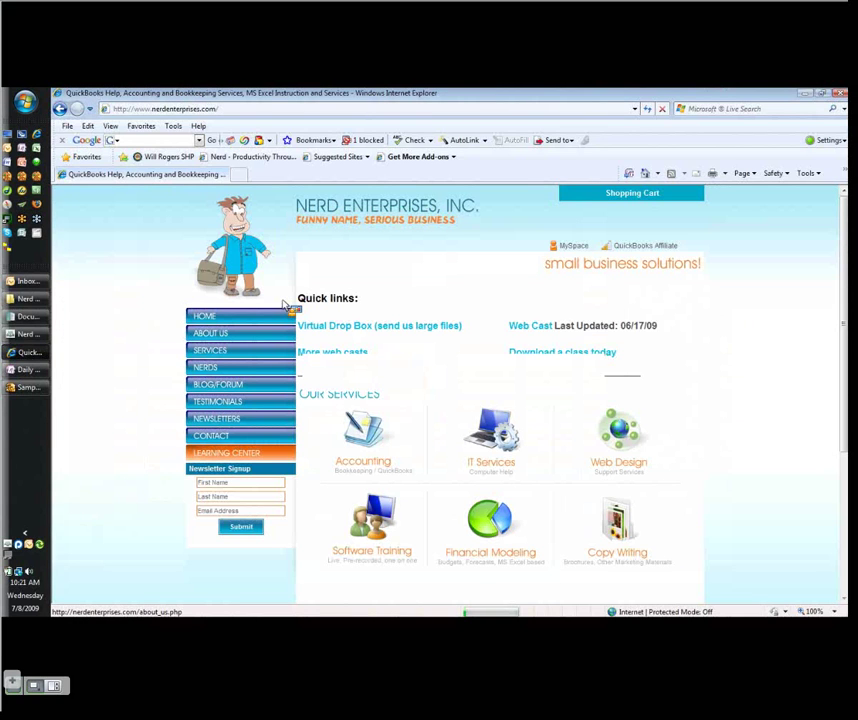
pyautogui.click(220, 455)
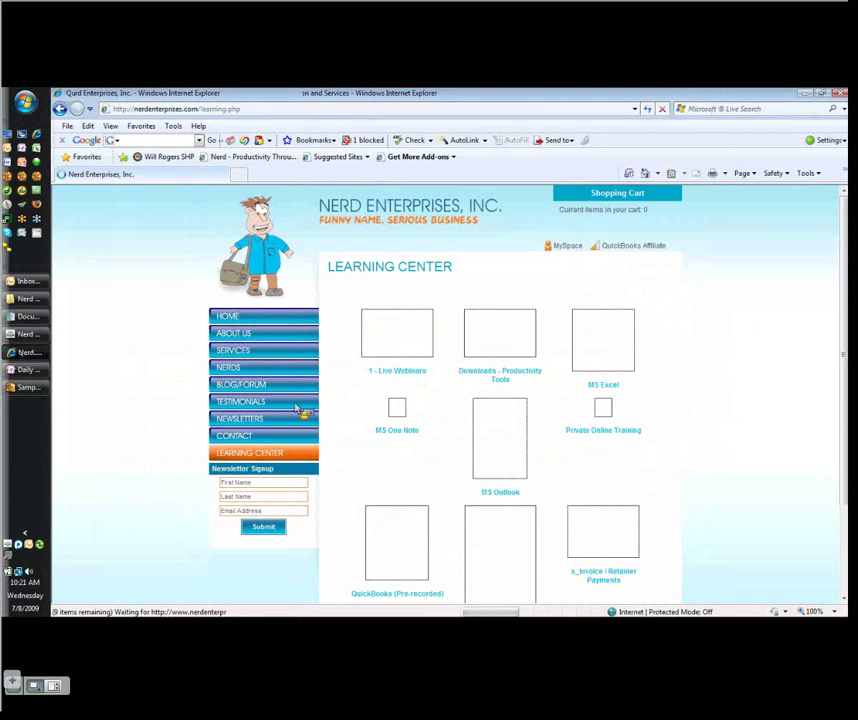
# - Look through the Live Webinars category's products and return to the Learning Center to view the pre-recorded QuickBooks category
pyautogui.click(397, 370)
pyautogui.scroll(-1, 419, 496)
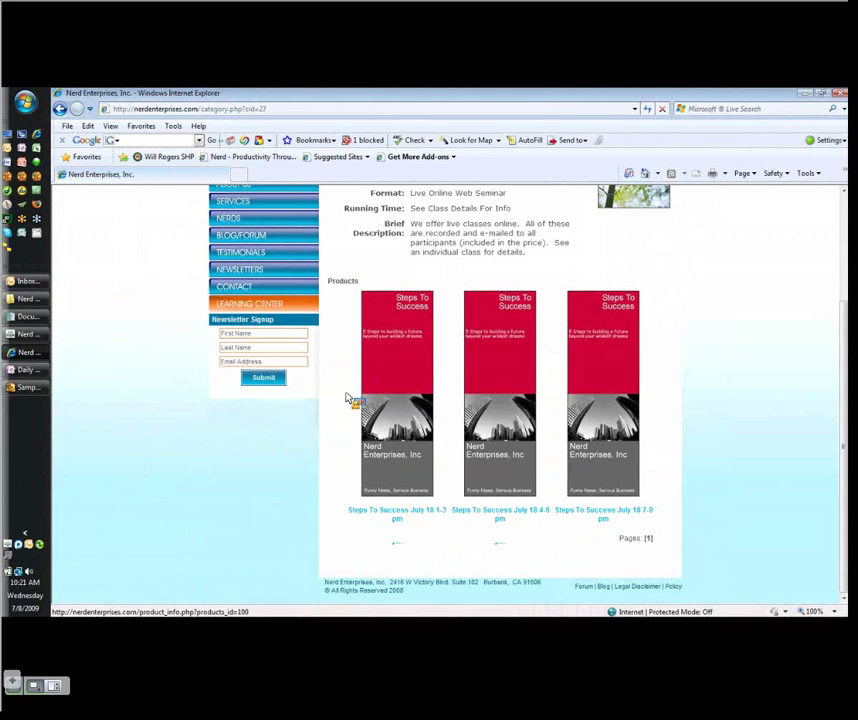
pyautogui.scroll(1, 300, 340)
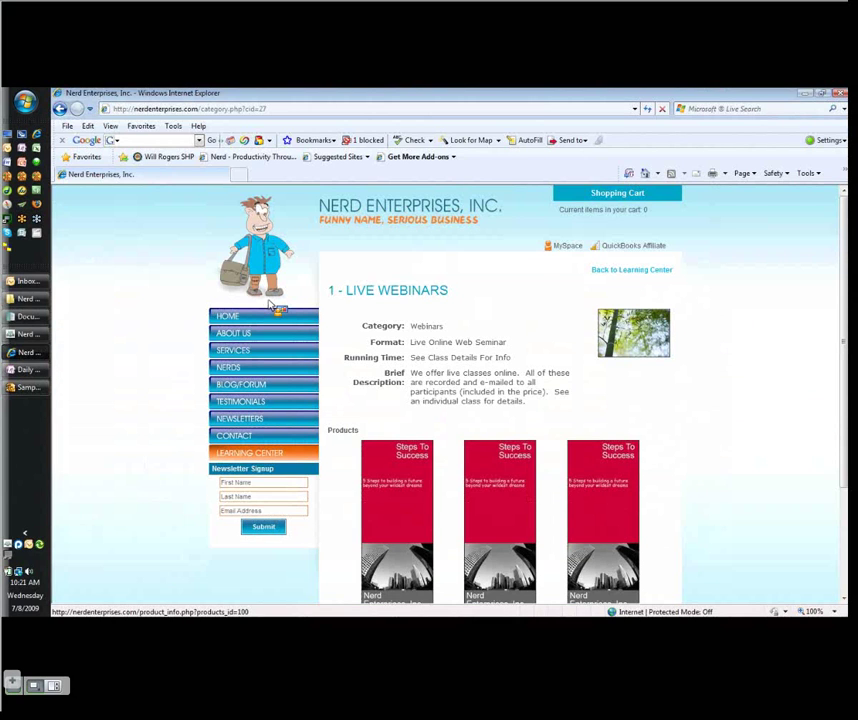
pyautogui.press('BackSpace')
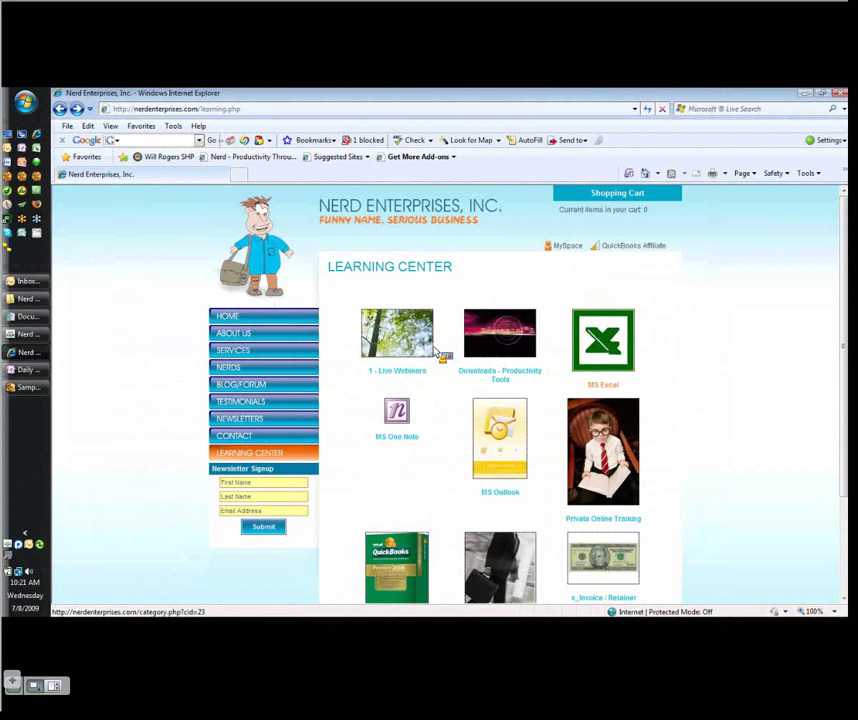
pyautogui.scroll(-3, 420, 390)
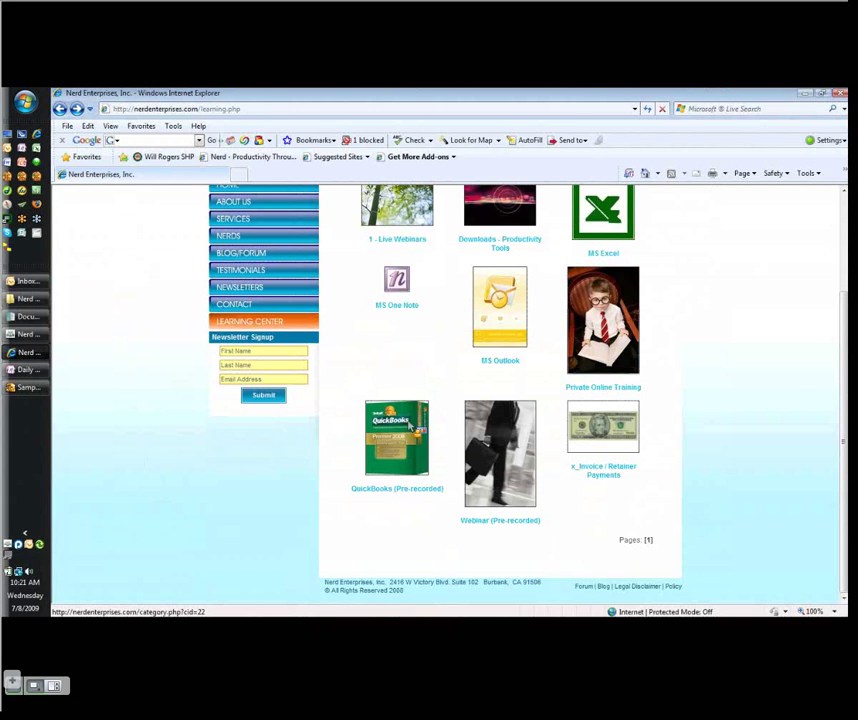
# - Switch to the Connect Pro meeting and share The Learning Center.pptx with the participants in place of the computer screen
pyautogui.hotkey('alt', 'Tab')
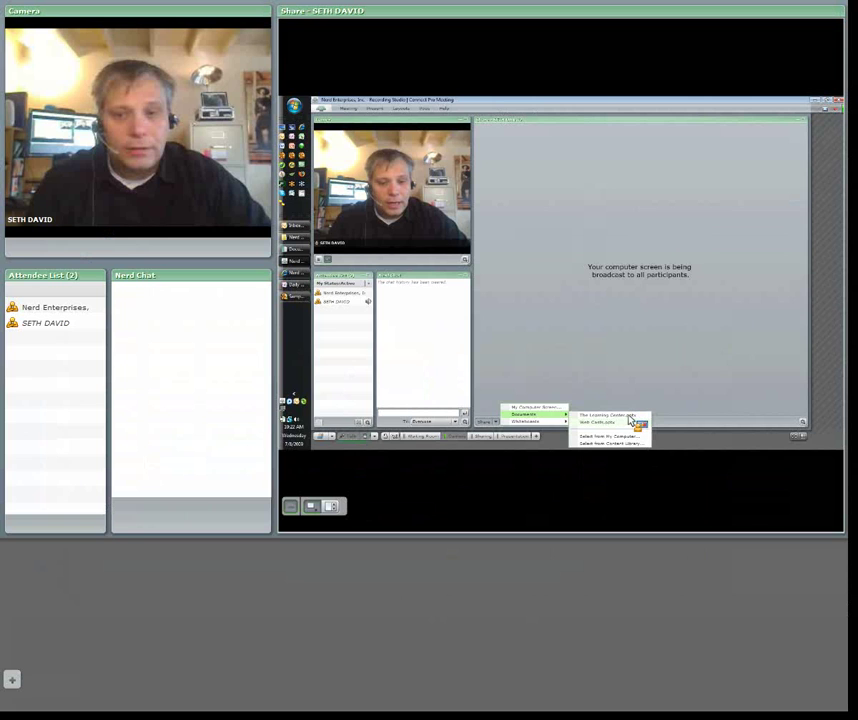
pyautogui.click(630, 415)
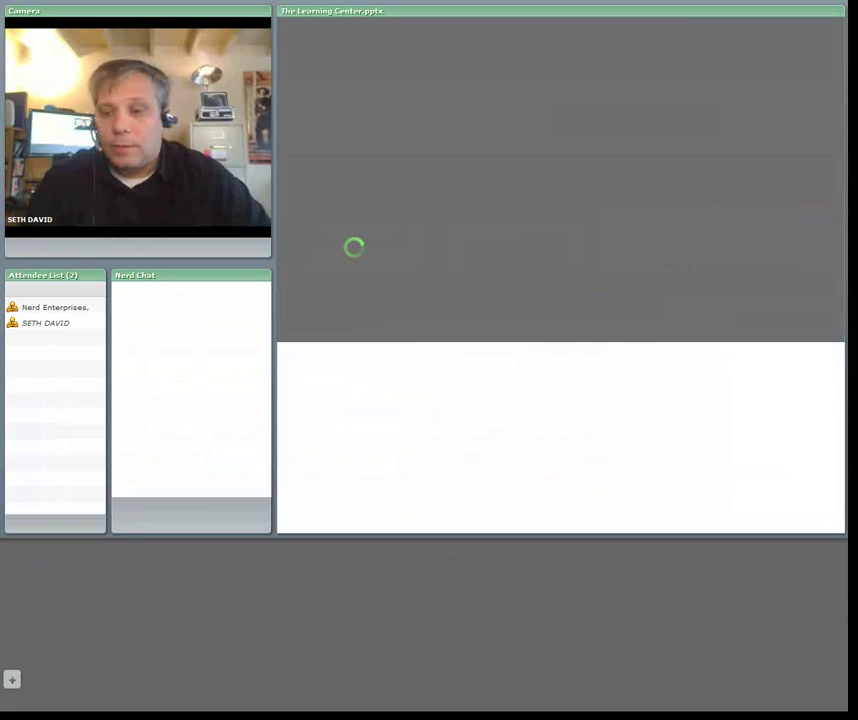